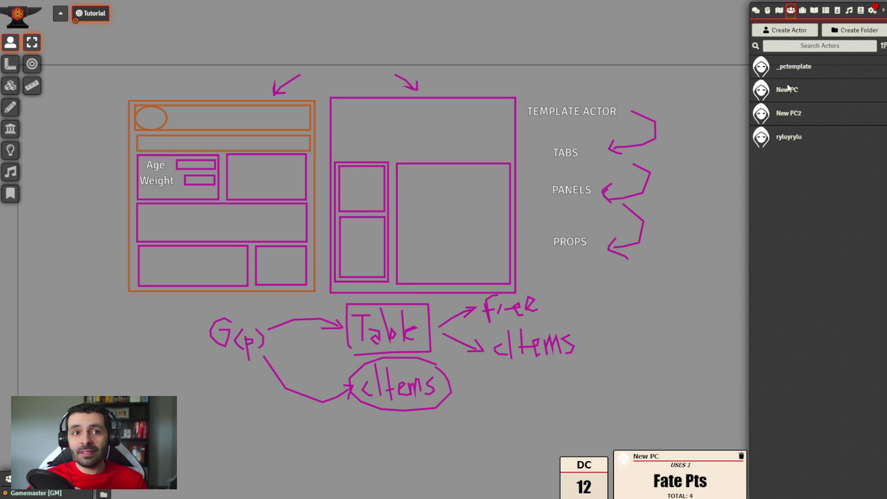
Step: Open the New PC sheet, view its Info and Inventory pages with the Torch, and move it upper left
{"action": "left_click", "coordinate": [795, 94]}
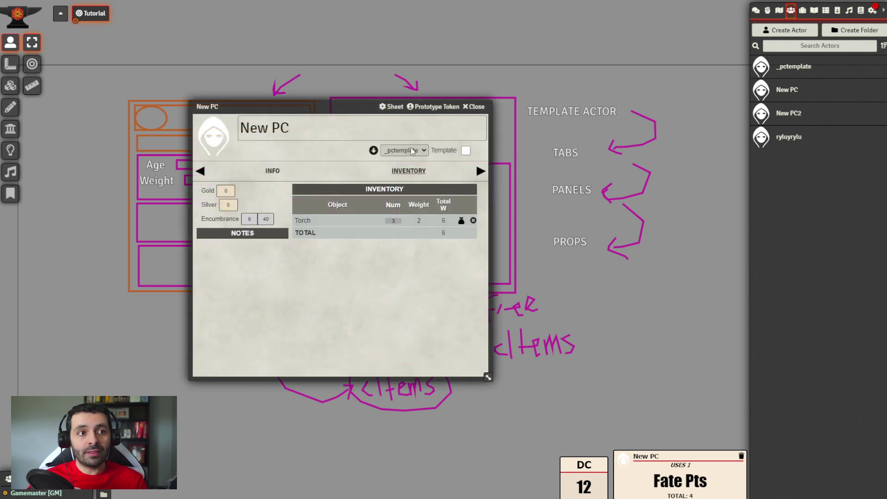
{"action": "left_click", "coordinate": [274, 171]}
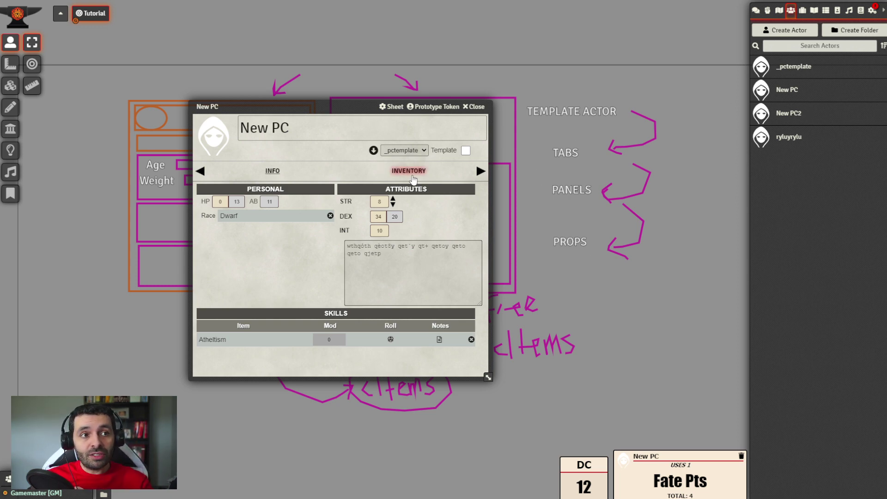
{"action": "left_click", "coordinate": [413, 176]}
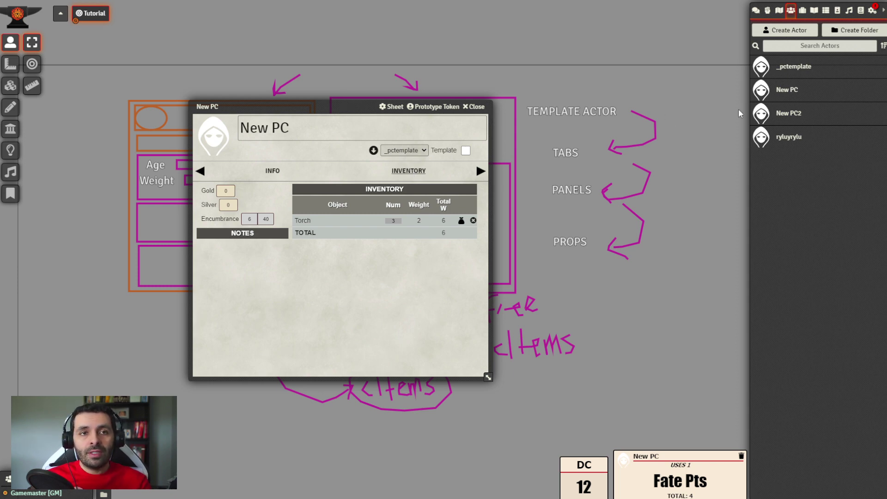
{"action": "left_click_drag", "start_coordinate": [336, 106], "coordinate": [278, 96]}
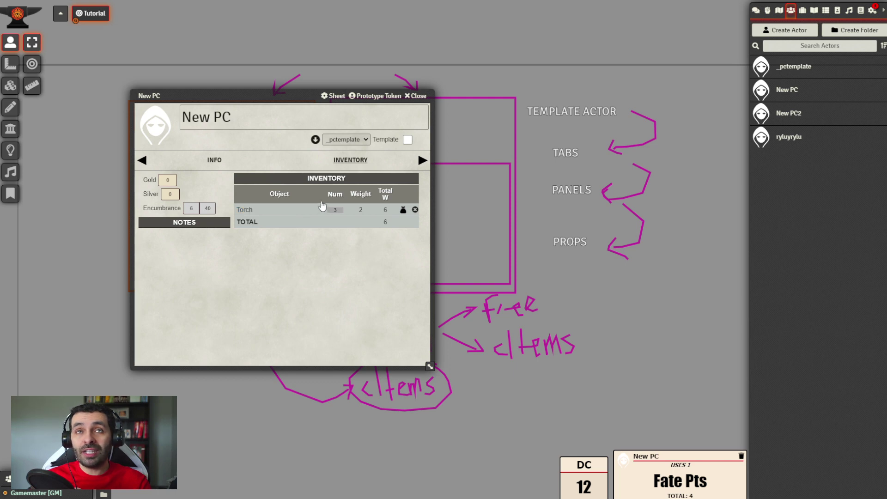
Step: Duplicate the Torch item in the Gear folder of the Items directory
{"action": "left_click", "coordinate": [802, 11]}
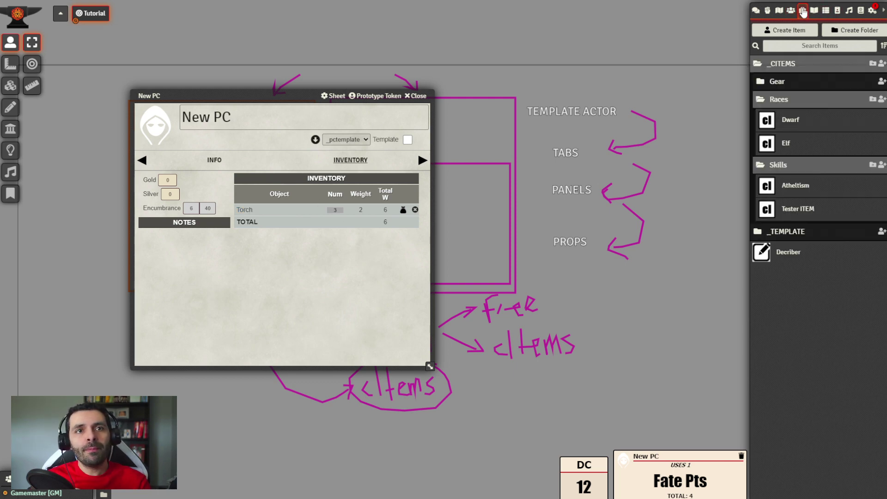
{"action": "left_click", "coordinate": [788, 82]}
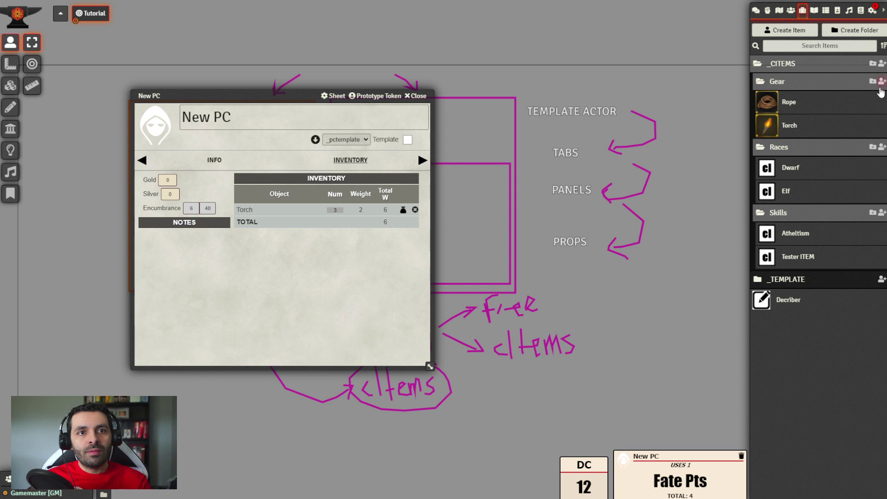
{"action": "right_click", "coordinate": [793, 126]}
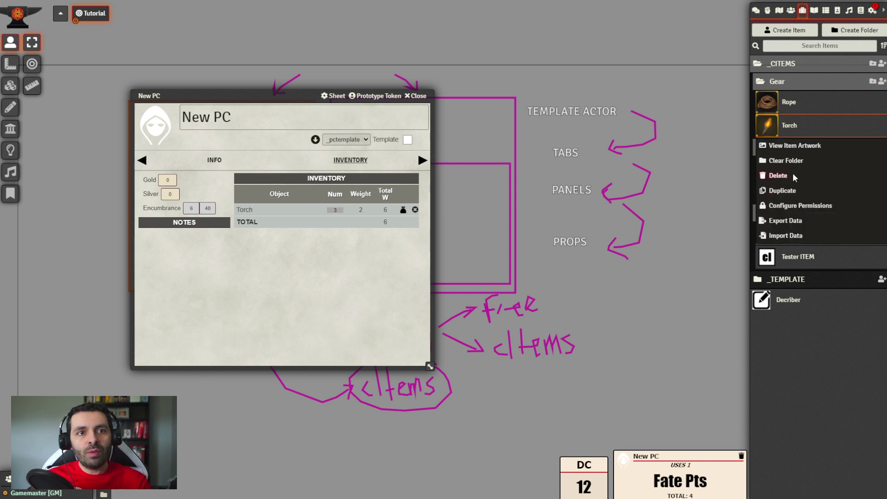
{"action": "left_click", "coordinate": [785, 190]}
Step: Replace the Torch (Copy) description with 'These gloves give a +3 modifier to strength.'
{"action": "left_click", "coordinate": [798, 149]}
{"action": "left_click_drag", "start_coordinate": [430, 140], "coordinate": [532, 142]}
{"action": "left_click", "coordinate": [646, 230]}
{"action": "key", "text": "ctrl+a"}
{"action": "type", "text": "These gloves "}
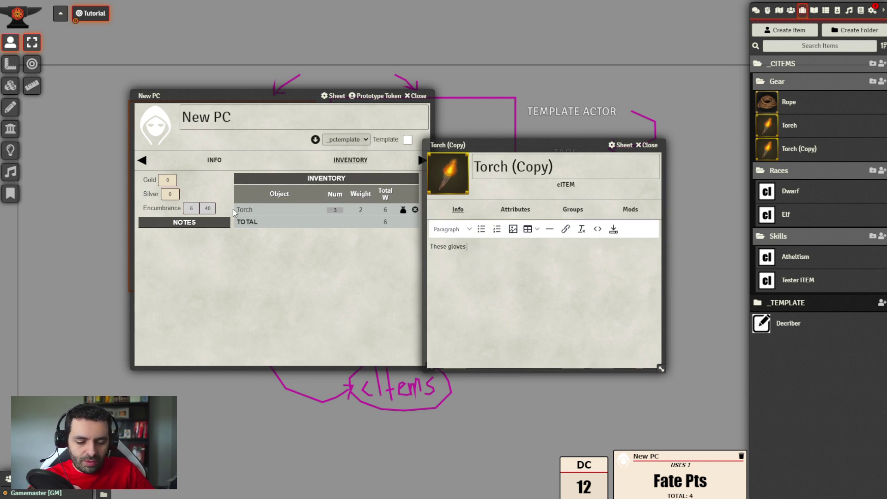
{"action": "type", "text": "give a +3 mod"}
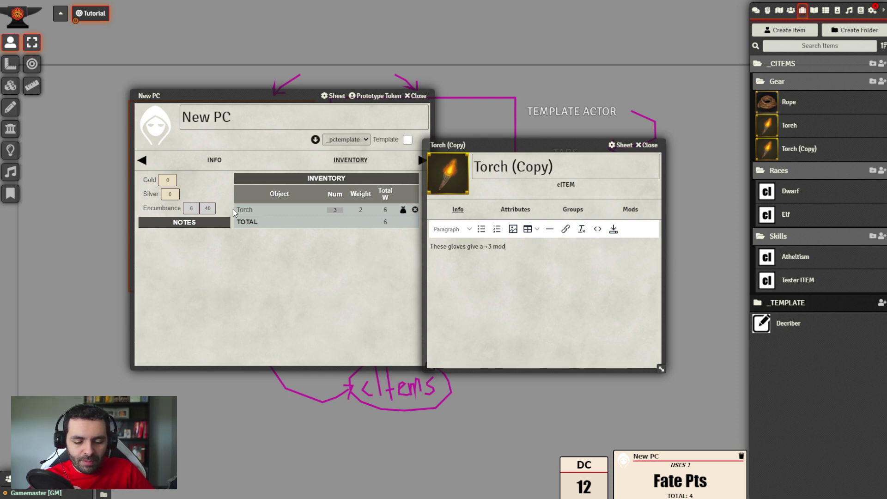
{"action": "type", "text": "ifier to str"}
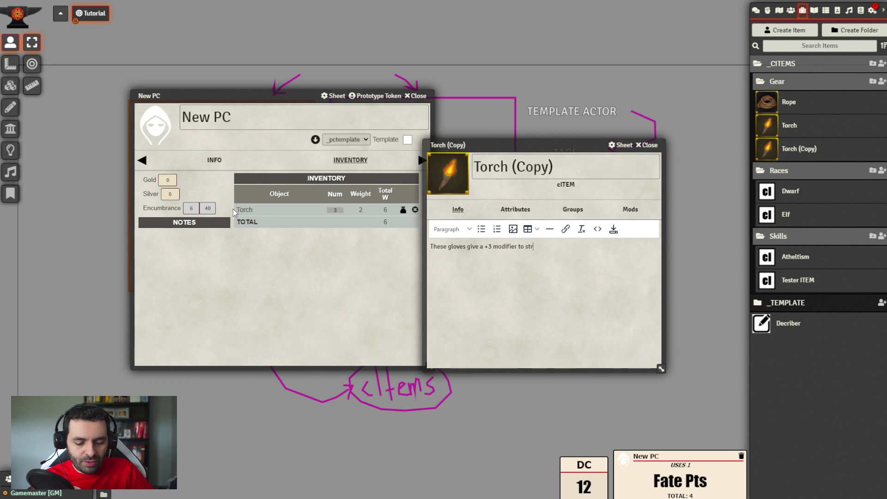
{"action": "type", "text": "ength."}
Step: Save the description, set the _guantes1.jpg gloves image, and rename the item 'Gloves of Giant Strength'
{"action": "left_click", "coordinate": [613, 229]}
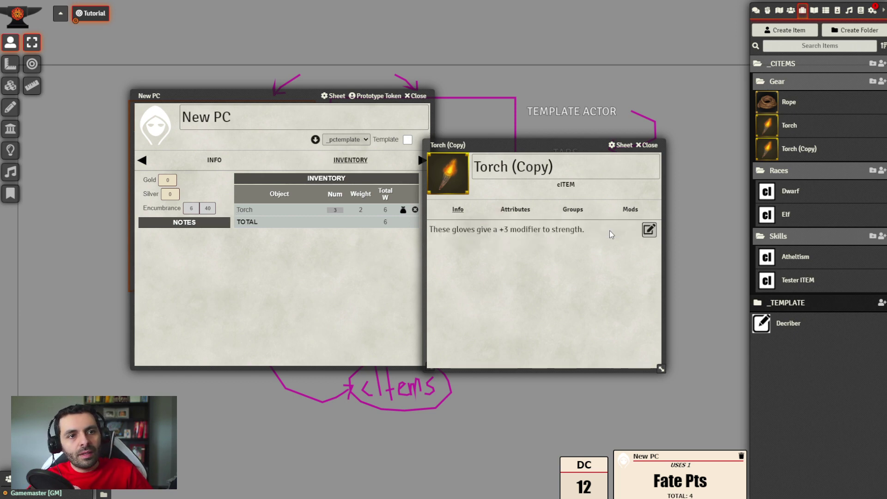
{"action": "left_click", "coordinate": [464, 174]}
{"action": "left_click", "coordinate": [639, 148]}
{"action": "scroll", "coordinate": [607, 315], "scroll_direction": "down", "scroll_amount": 2}
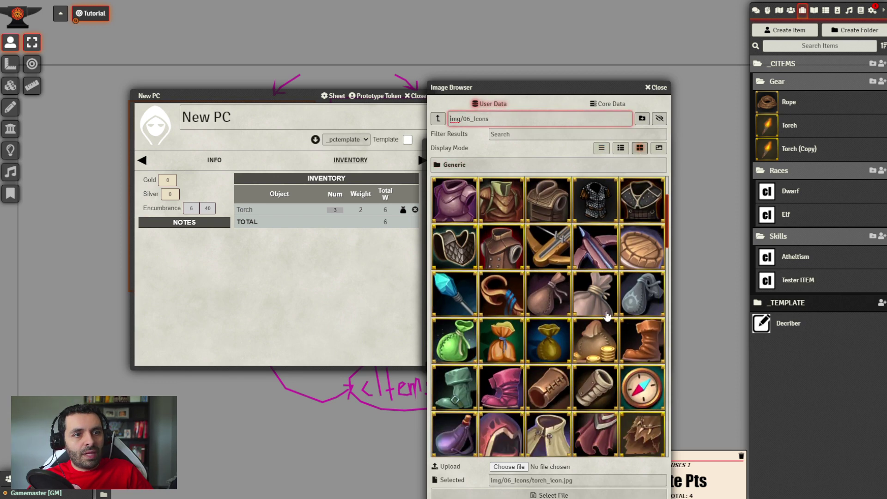
{"action": "scroll", "coordinate": [589, 277], "scroll_direction": "down", "scroll_amount": 4}
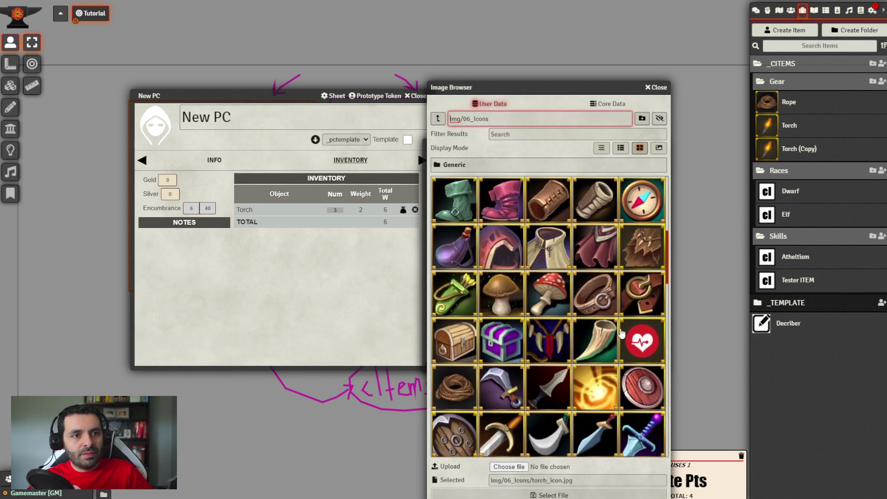
{"action": "scroll", "coordinate": [591, 318], "scroll_direction": "down", "scroll_amount": 4}
{"action": "left_click", "coordinate": [502, 339]}
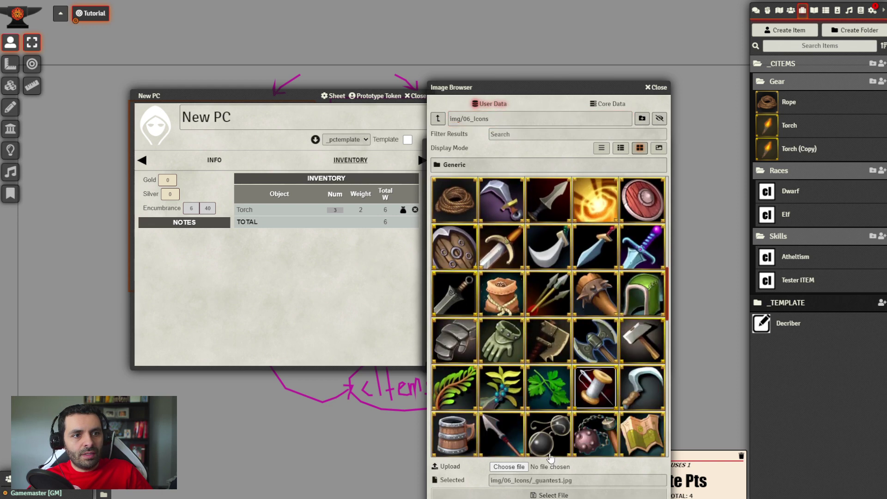
{"action": "left_click", "coordinate": [552, 494]}
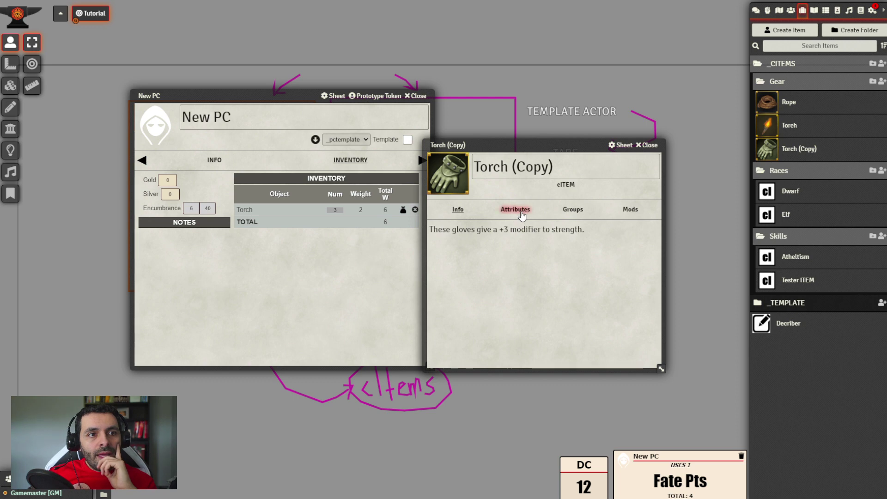
{"action": "type", "text": "Glo"}
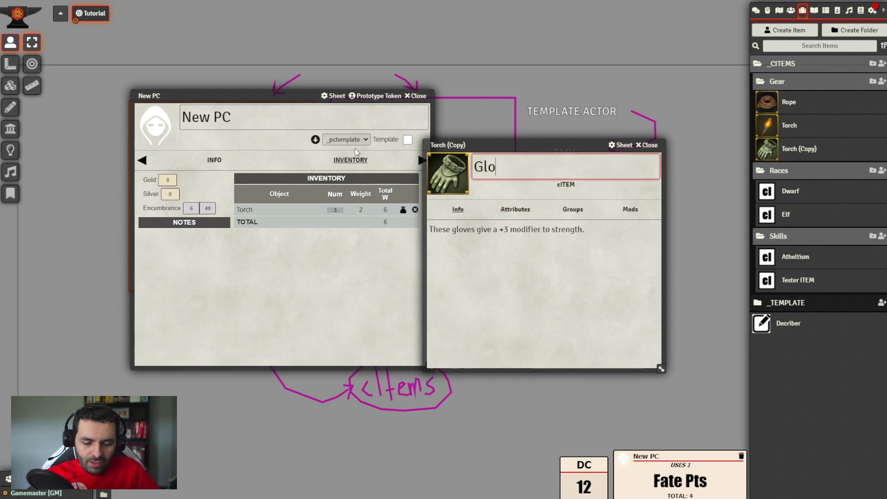
{"action": "type", "text": "ves of Giant Strength"}
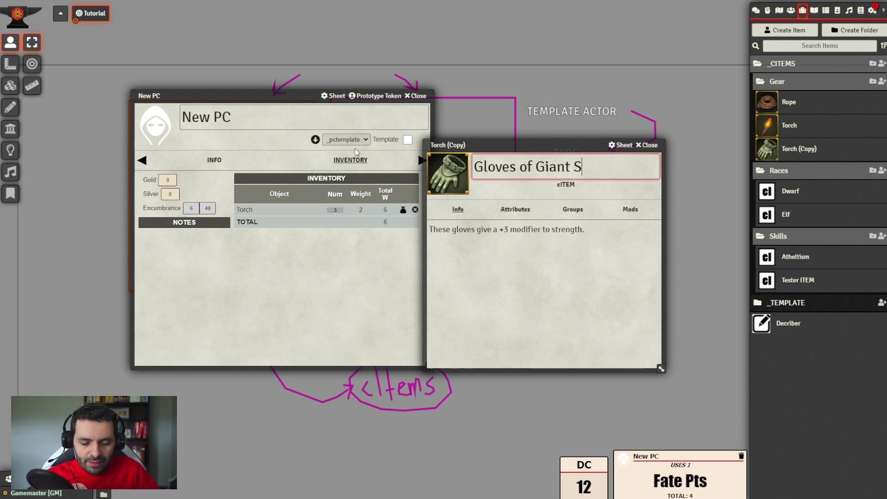
{"action": "key", "text": "Return"}
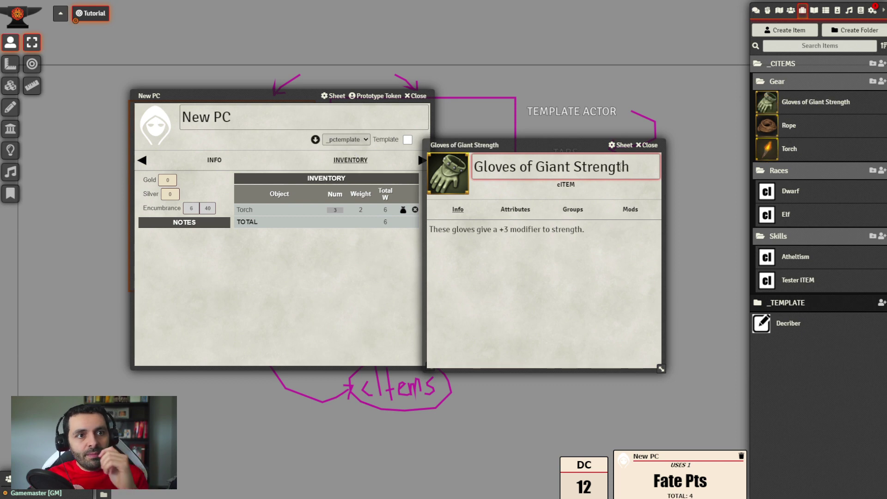
Step: Show the gloves sheet's Groups tab listing only Object Group, and move the window down-right
{"action": "left_click", "coordinate": [578, 212]}
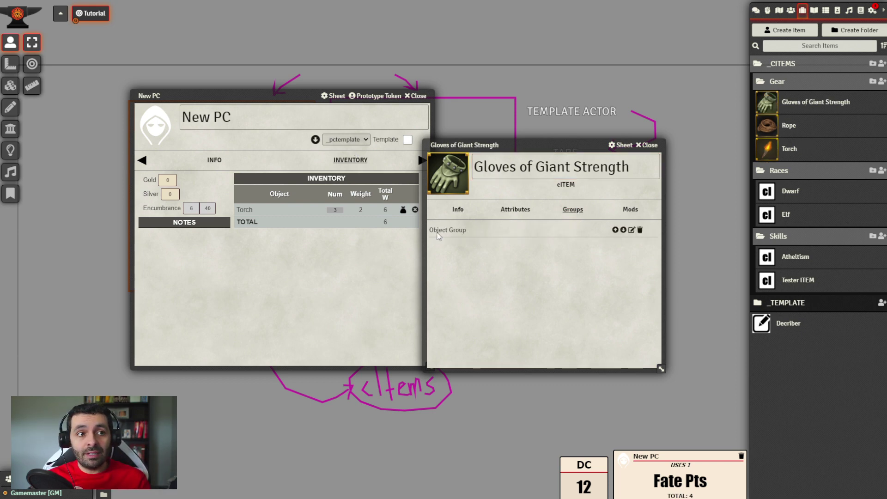
{"action": "left_click_drag", "start_coordinate": [494, 139], "coordinate": [542, 175]}
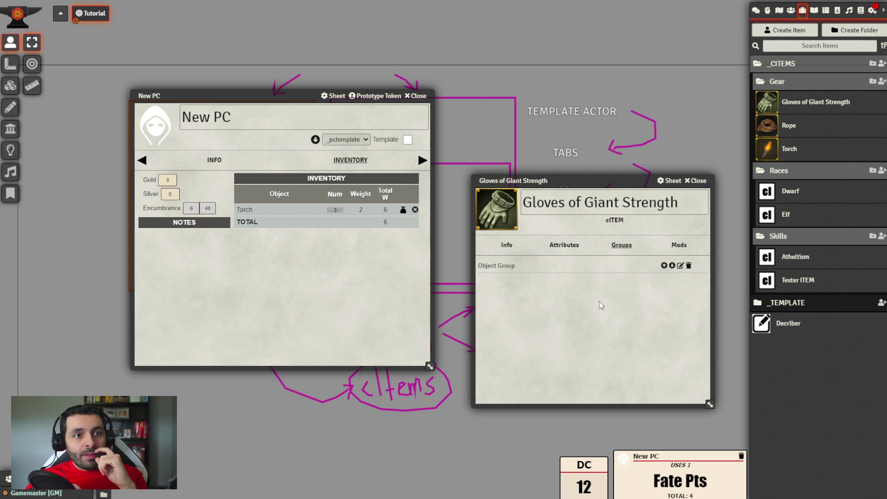
{"action": "mouse_move", "coordinate": [580, 183]}
{"action": "left_mouse_down"}
{"action": "mouse_move", "coordinate": [585, 191]}
{"action": "mouse_move", "coordinate": [581, 183]}
{"action": "left_mouse_up"}
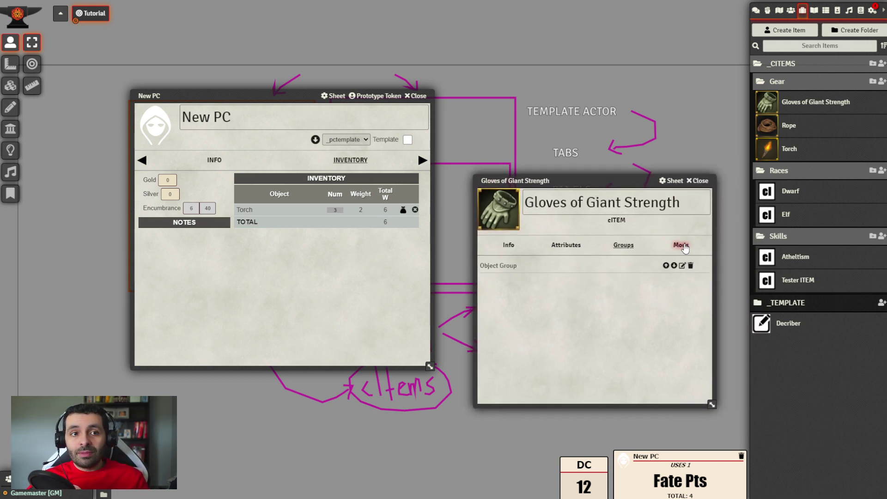
{"action": "left_click", "coordinate": [682, 246]}
{"action": "left_click_drag", "start_coordinate": [598, 186], "coordinate": [584, 171]}
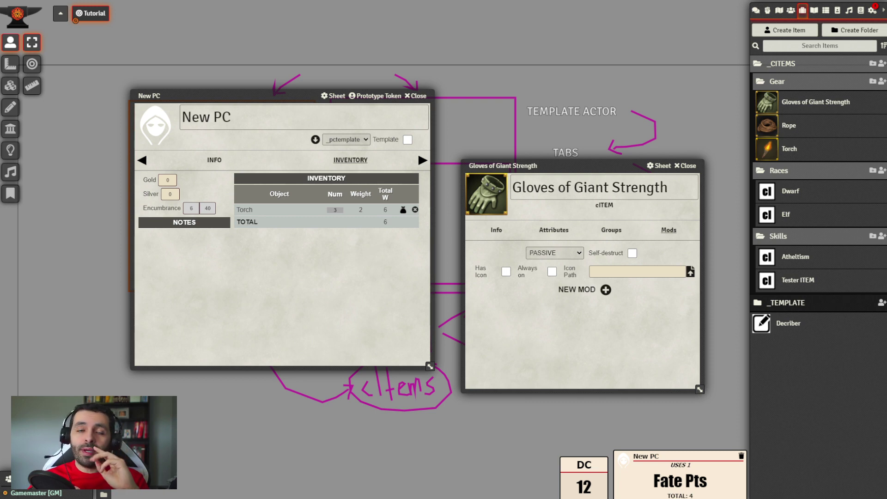
{"action": "left_click", "coordinate": [579, 253]}
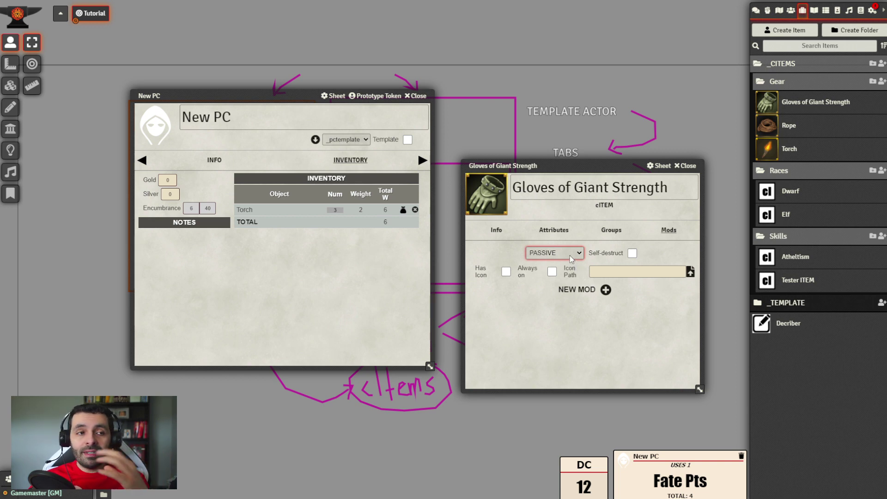
{"action": "left_click_drag", "start_coordinate": [586, 169], "coordinate": [583, 142]}
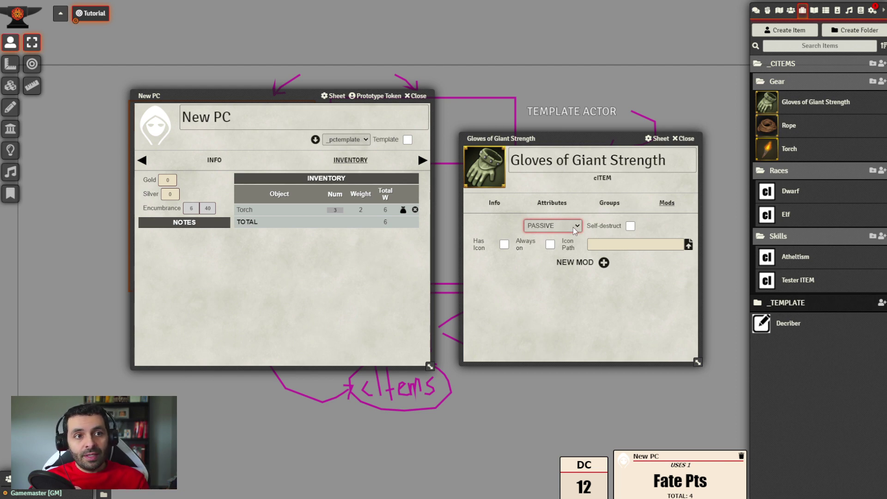
{"action": "left_click", "coordinate": [560, 245]}
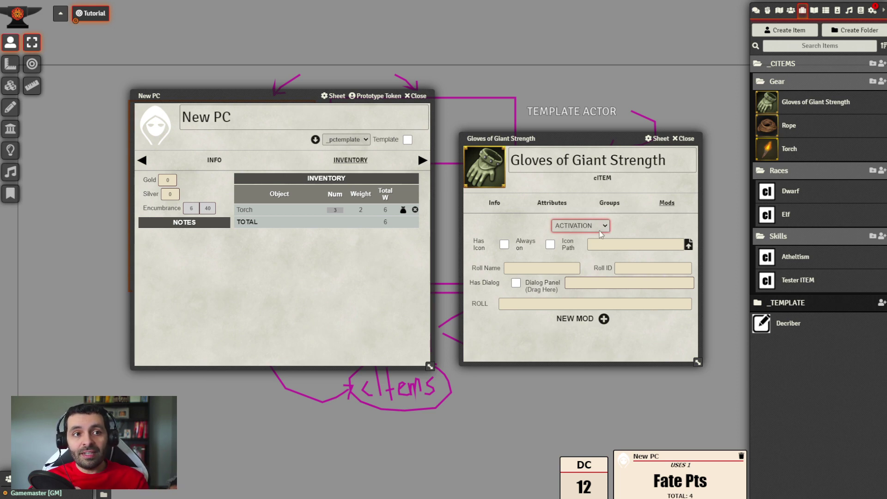
{"action": "left_click", "coordinate": [589, 253]}
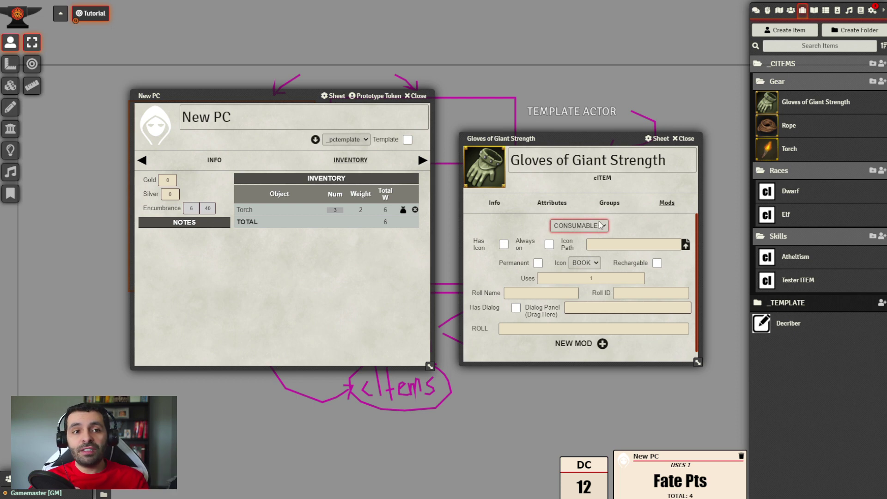
{"action": "left_click", "coordinate": [595, 243]}
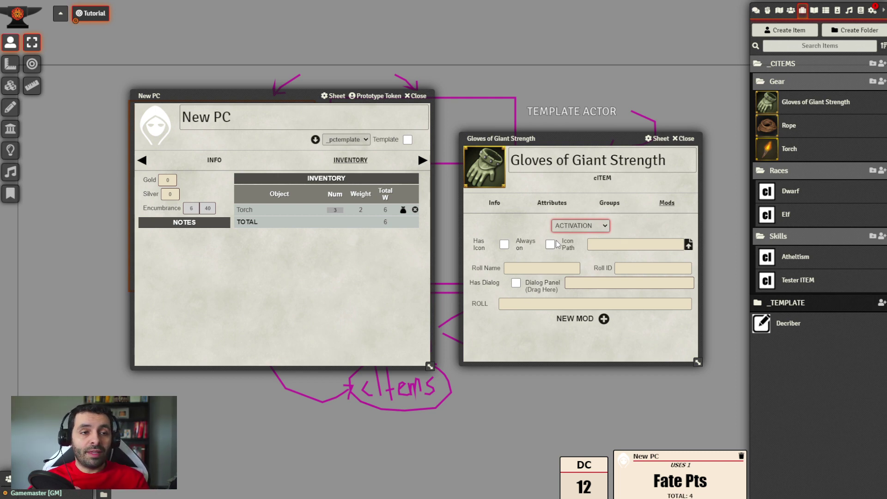
{"action": "left_click_drag", "start_coordinate": [559, 138], "coordinate": [561, 158]}
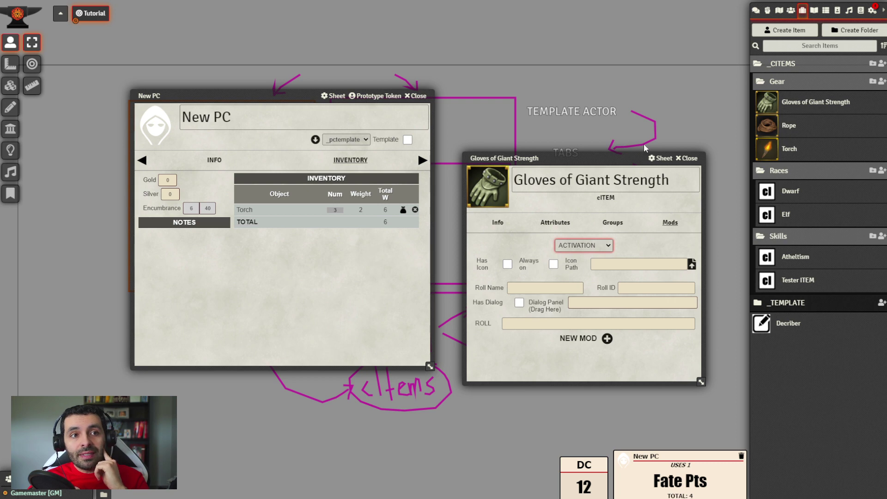
{"action": "left_click_drag", "start_coordinate": [605, 162], "coordinate": [603, 151]}
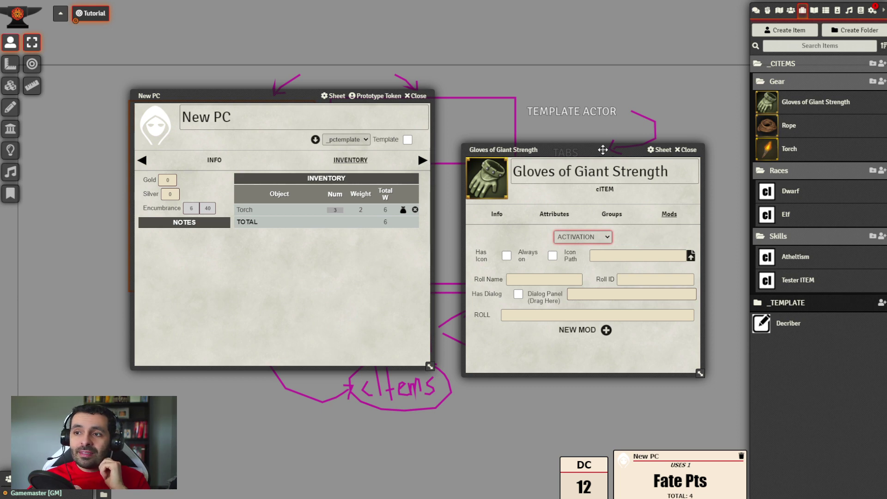
{"action": "left_click_drag", "start_coordinate": [572, 145], "coordinate": [570, 147]}
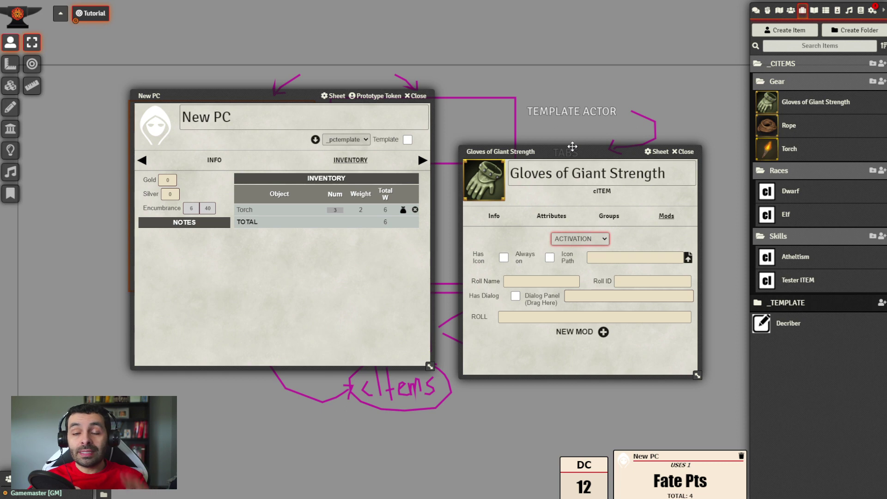
{"action": "left_click_drag", "start_coordinate": [570, 154], "coordinate": [579, 166]}
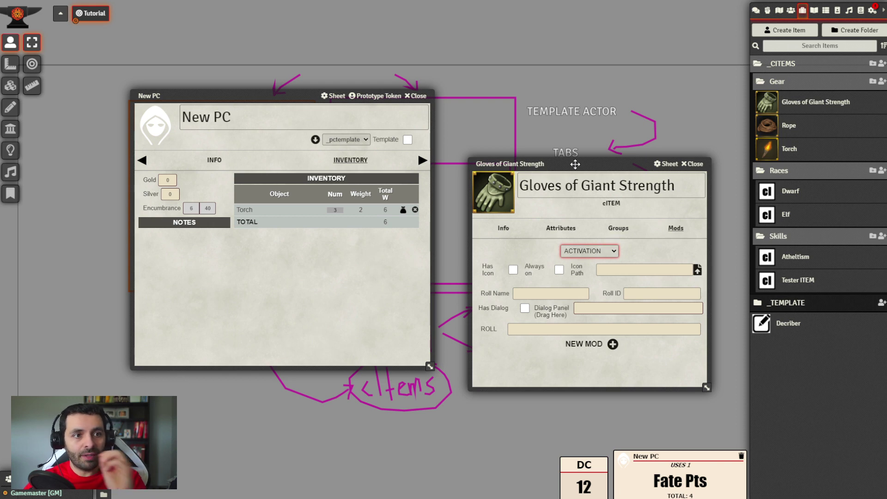
Step: Inspect the gloves' Roll Name, Roll ID and ROLL formula fields
{"action": "left_click", "coordinate": [548, 292]}
{"action": "left_click", "coordinate": [610, 294]}
{"action": "left_click", "coordinate": [493, 294]}
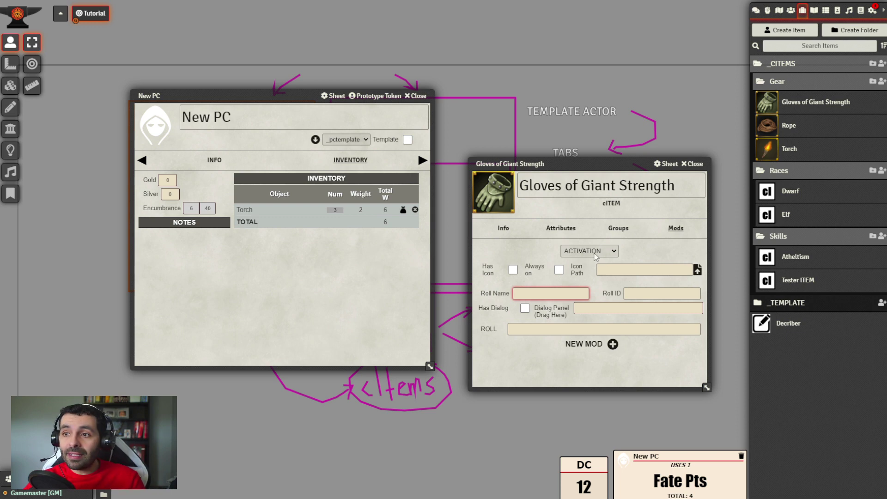
{"action": "left_click", "coordinate": [556, 329]}
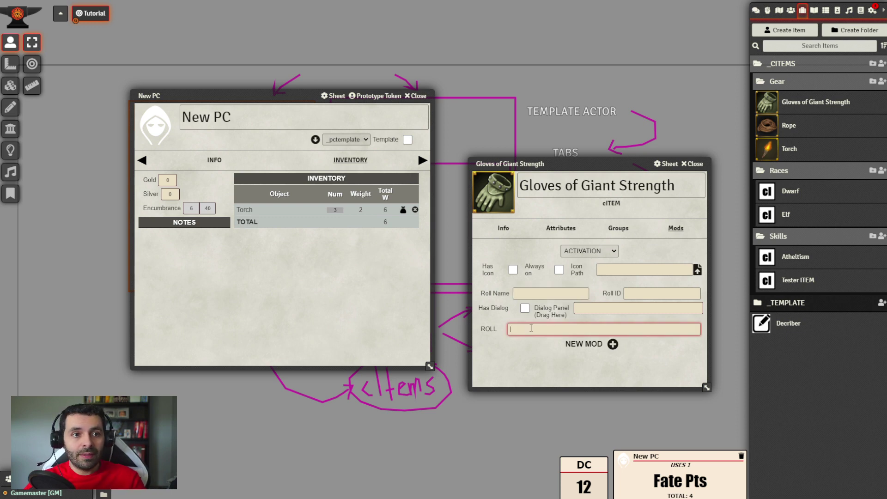
Step: Add a blank ADD-type New Mod to the gloves
{"action": "left_click_drag", "start_coordinate": [604, 164], "coordinate": [616, 112]}
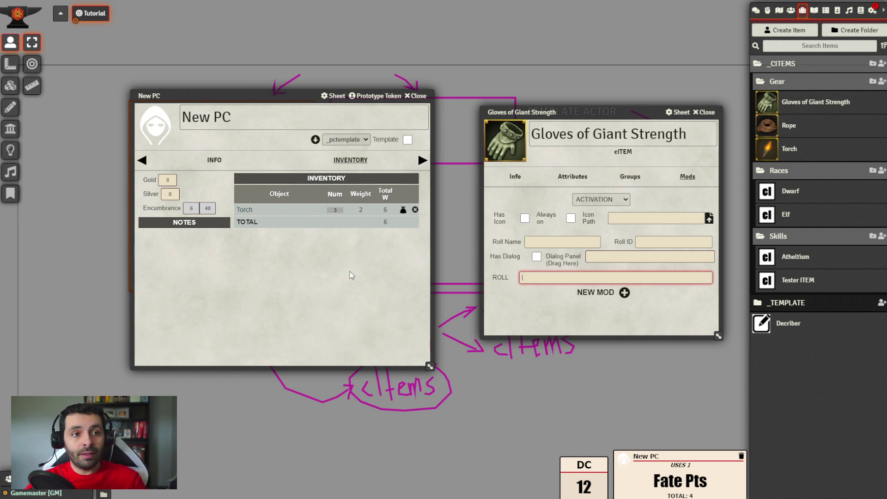
{"action": "left_click", "coordinate": [624, 292]}
{"action": "scroll", "coordinate": [667, 292], "scroll_direction": "down", "scroll_amount": 1}
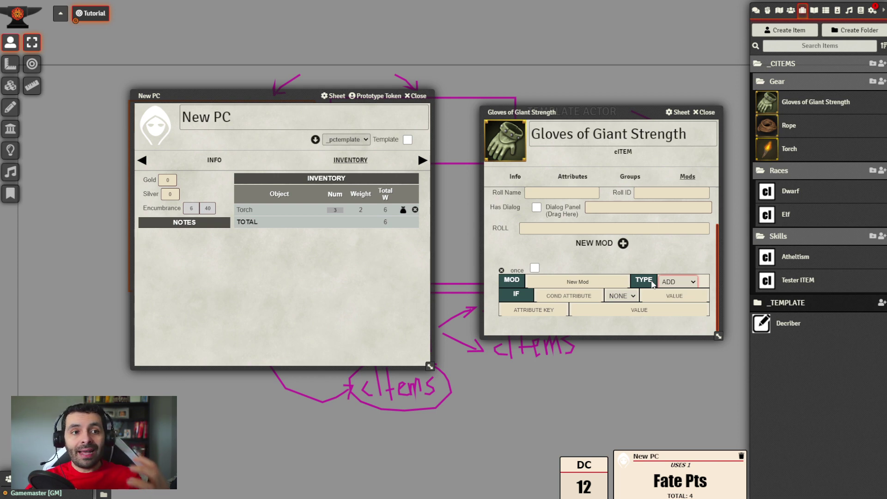
Step: Rename the mod 'Adds 3 to Strength', check its IF fields, and show New PC's Info page (STR 8)
{"action": "left_click_drag", "start_coordinate": [608, 282], "coordinate": [524, 281]}
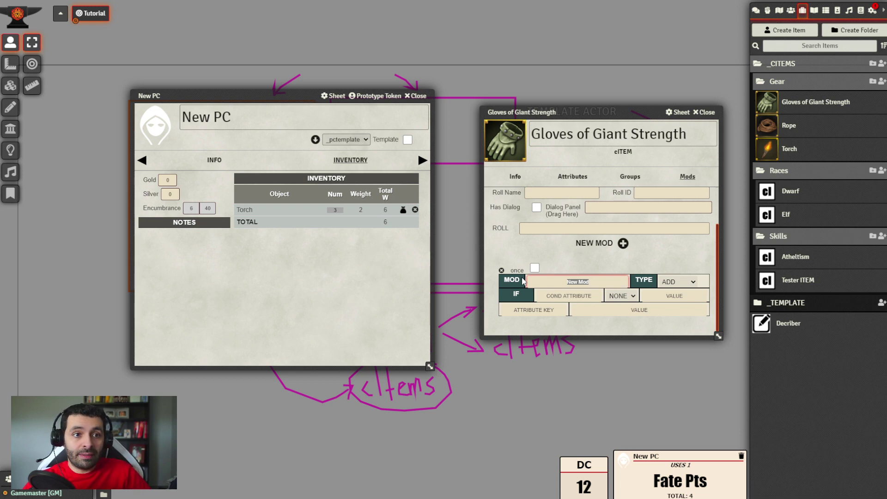
{"action": "type", "text": "Adds 3"}
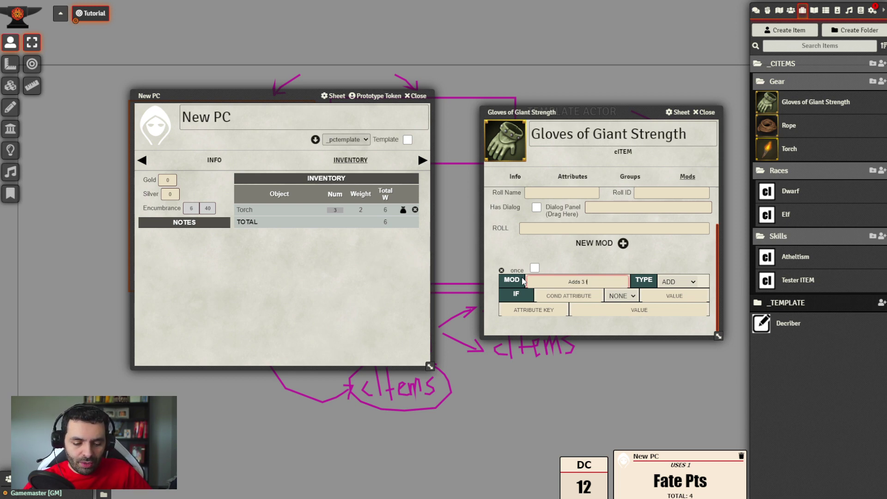
{"action": "type", "text": " to Strength"}
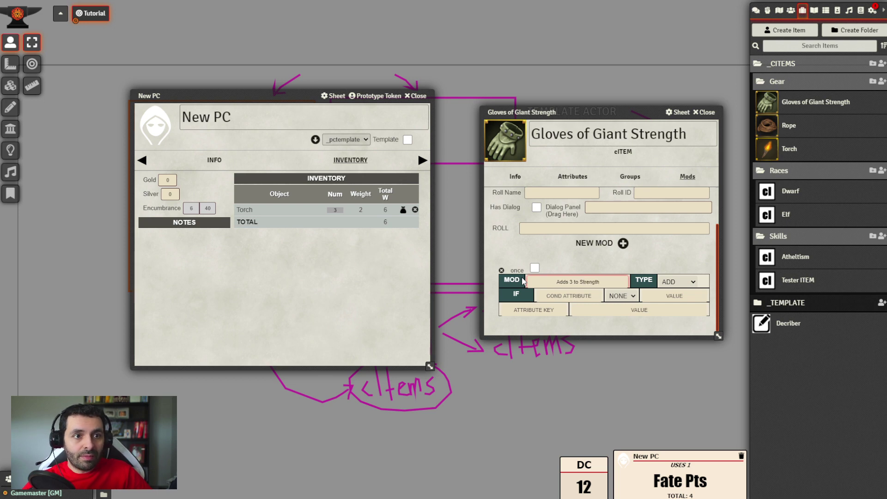
{"action": "left_click", "coordinate": [655, 297]}
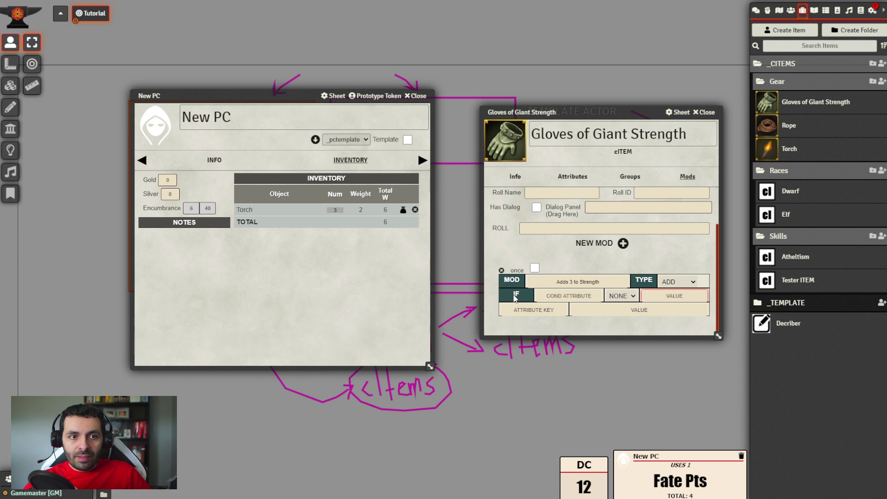
{"action": "left_click", "coordinate": [557, 299]}
{"action": "left_click", "coordinate": [551, 310]}
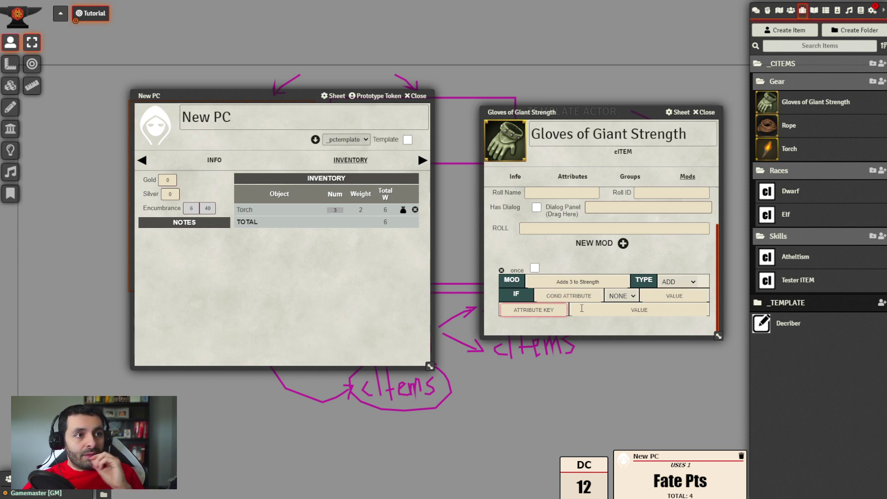
{"action": "left_click", "coordinate": [210, 161]}
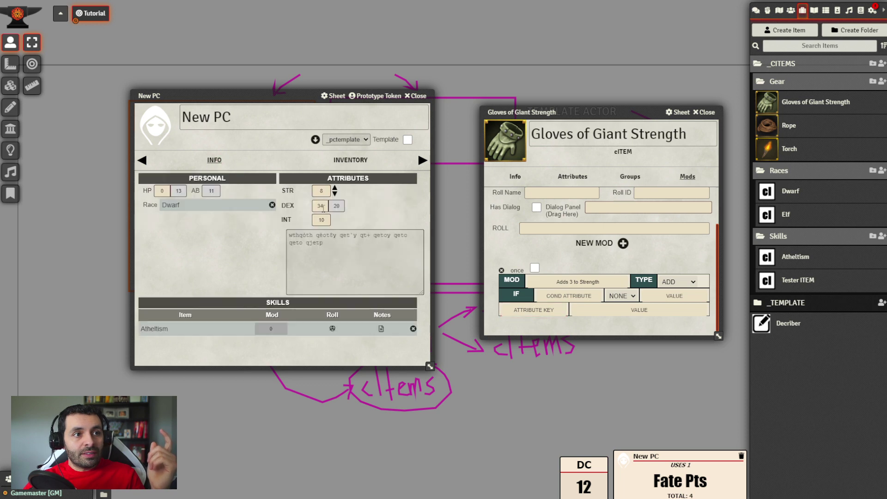
Step: Set the mod's attribute key to 'str', verifying it against the Strength property under _TEMPLATE > _PROPS
{"action": "left_click", "coordinate": [540, 310]}
{"action": "type", "text": "s"}
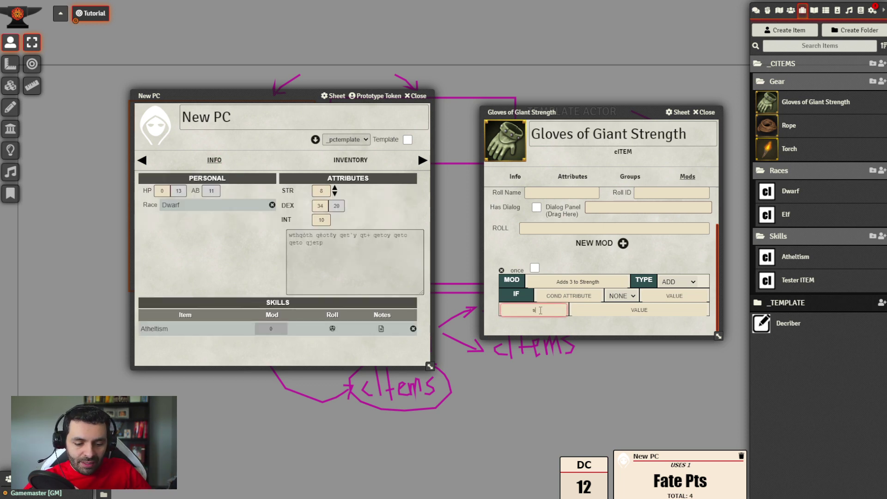
{"action": "type", "text": "tr"}
{"action": "left_click", "coordinate": [571, 325]}
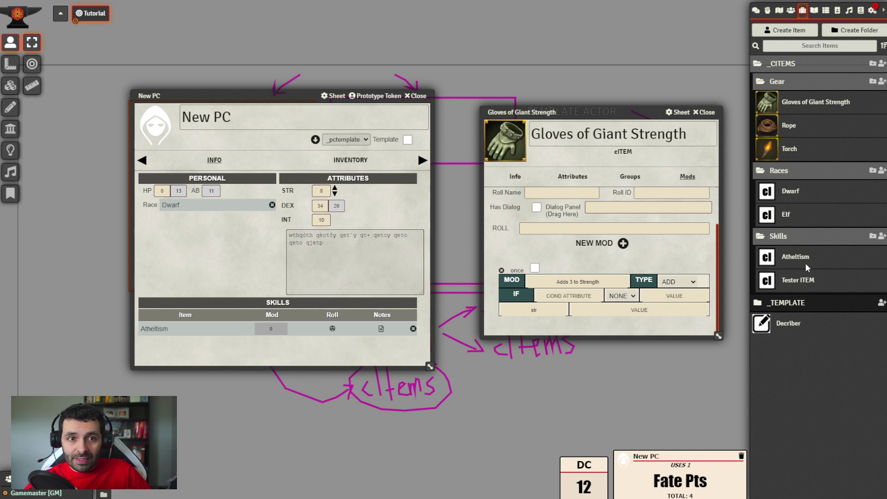
{"action": "left_click", "coordinate": [794, 304]}
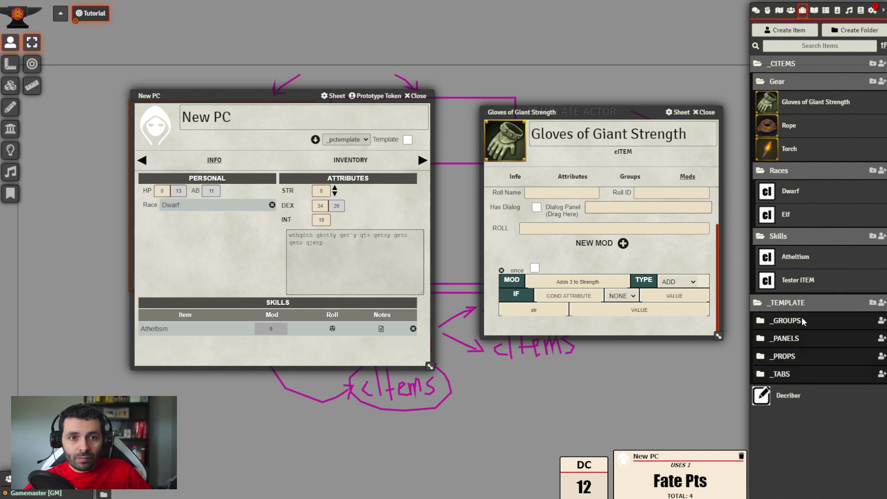
{"action": "left_click", "coordinate": [805, 356]}
{"action": "scroll", "coordinate": [813, 374], "scroll_direction": "down", "scroll_amount": 5}
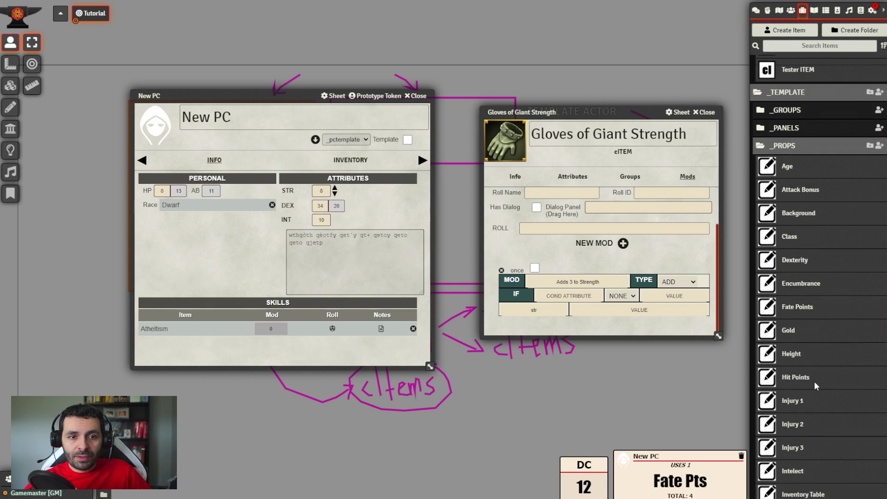
{"action": "scroll", "coordinate": [814, 381], "scroll_direction": "down", "scroll_amount": 8}
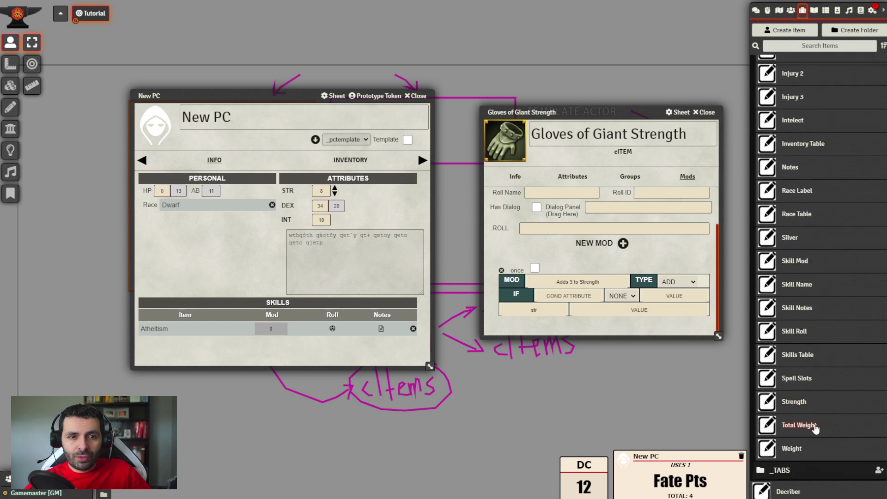
{"action": "left_click", "coordinate": [799, 402]}
{"action": "left_click", "coordinate": [497, 207]}
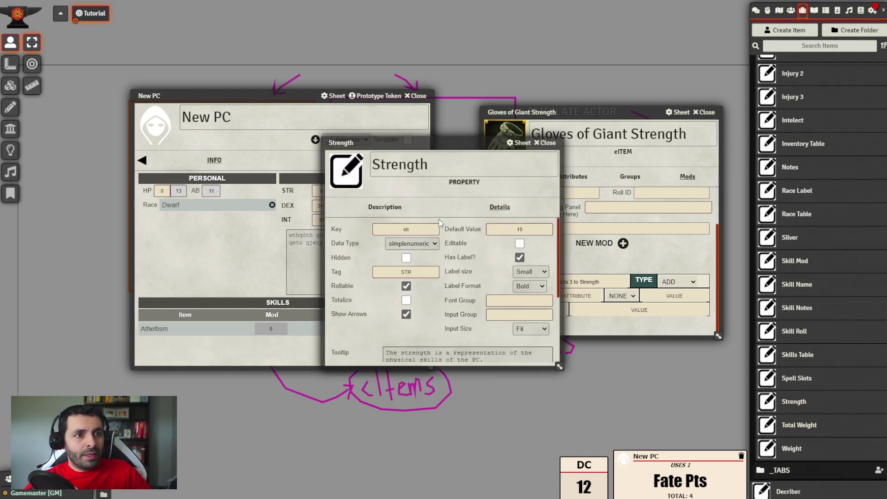
{"action": "left_click", "coordinate": [545, 142]}
Step: Set the mod's value to 3
{"action": "left_click", "coordinate": [653, 310]}
{"action": "type", "text": "3"}
{"action": "key", "text": "Return"}
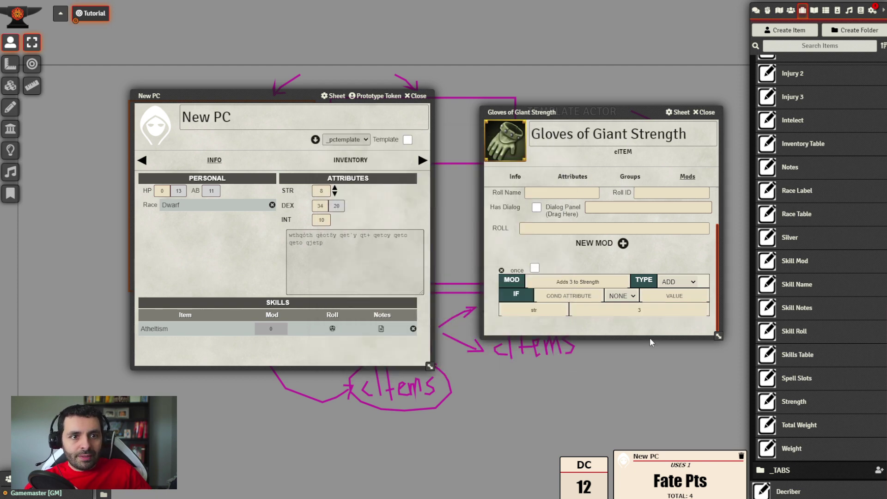